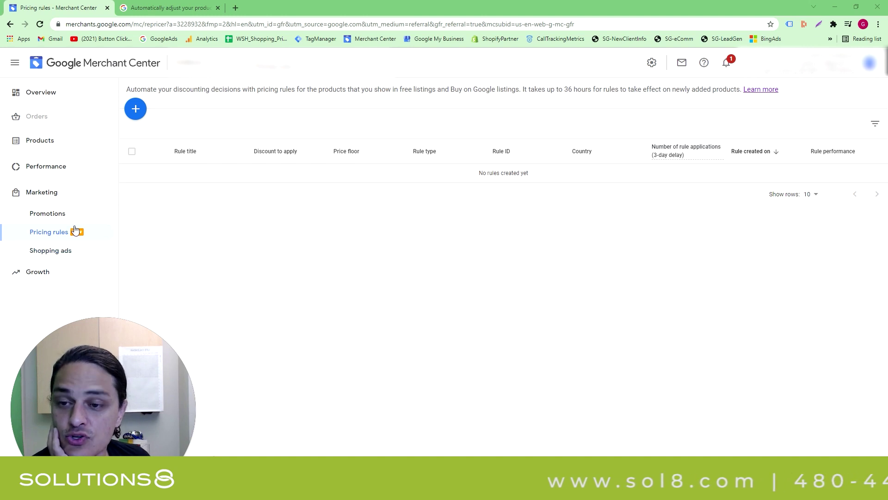
Start a new pricing rule from the Pricing rules page under Marketing.
click(135, 109)
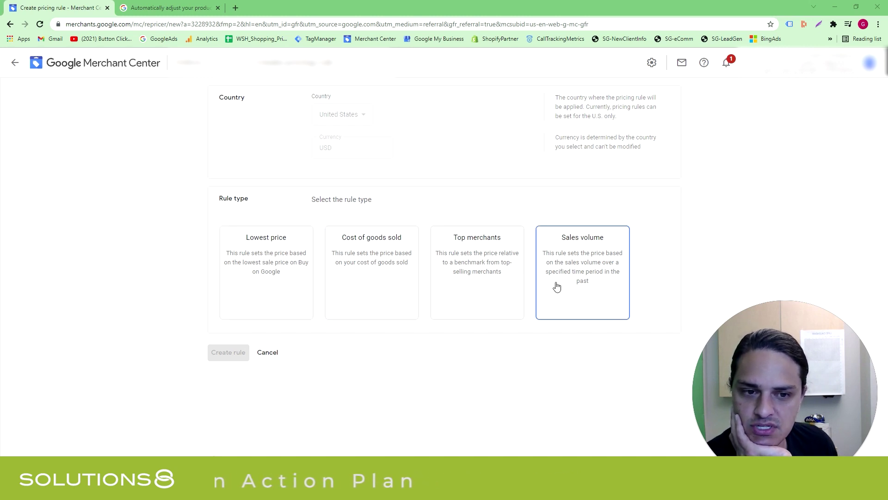
click(155, 5)
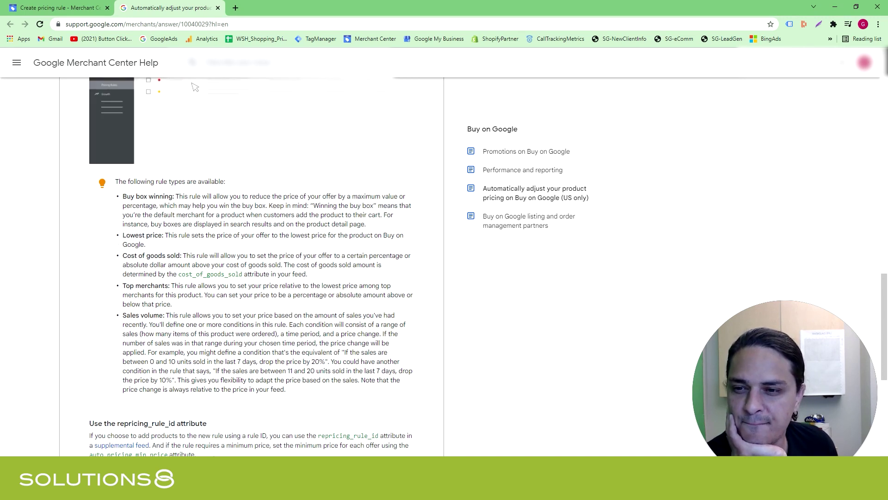
drag(135, 196, 387, 231)
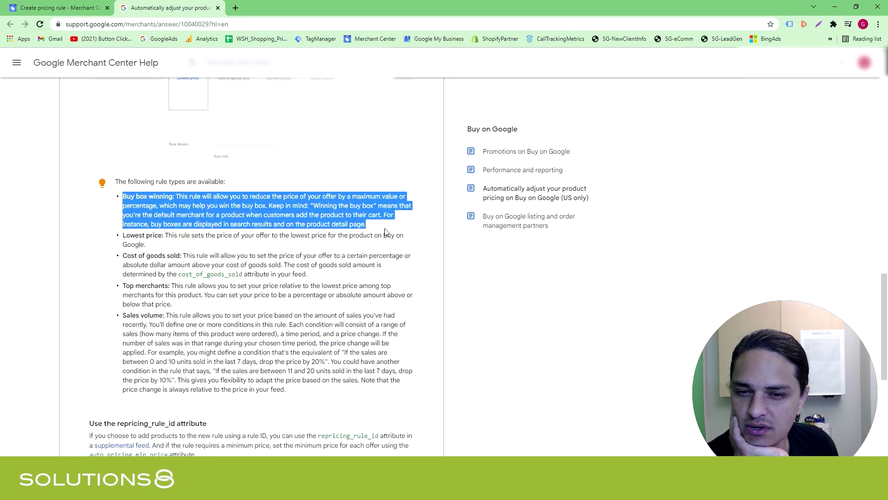
click(388, 229)
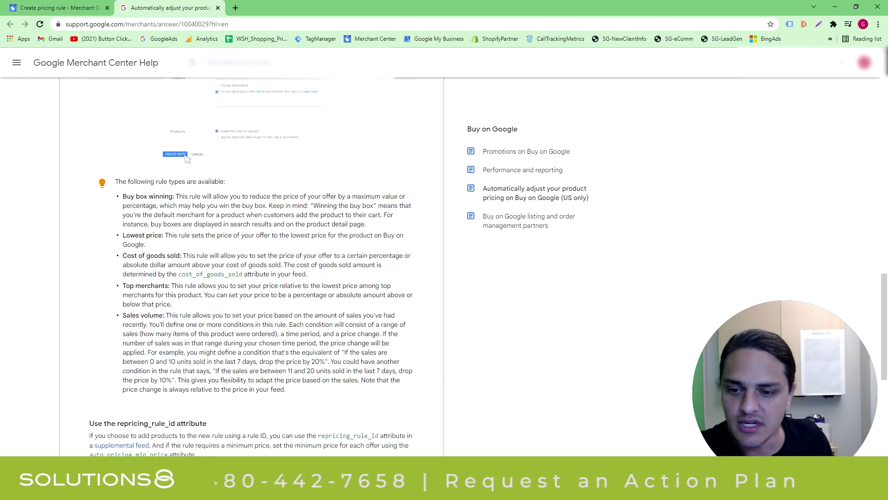
click(26, 4)
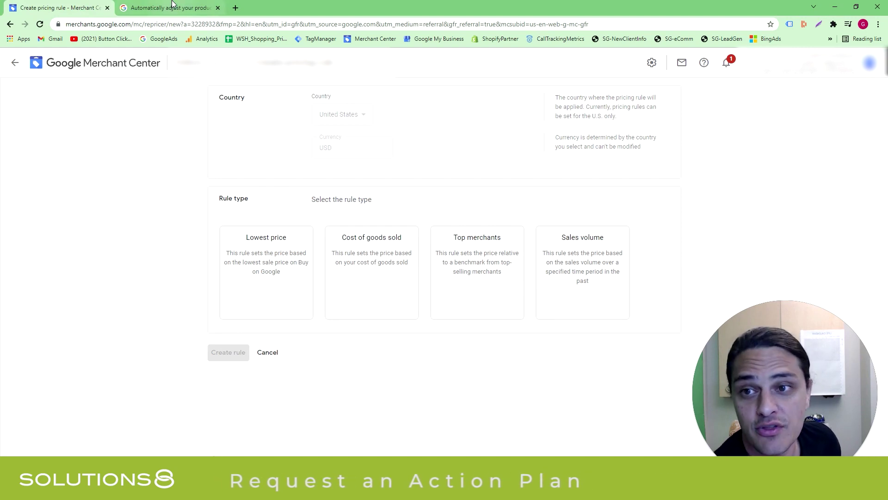
click(171, 7)
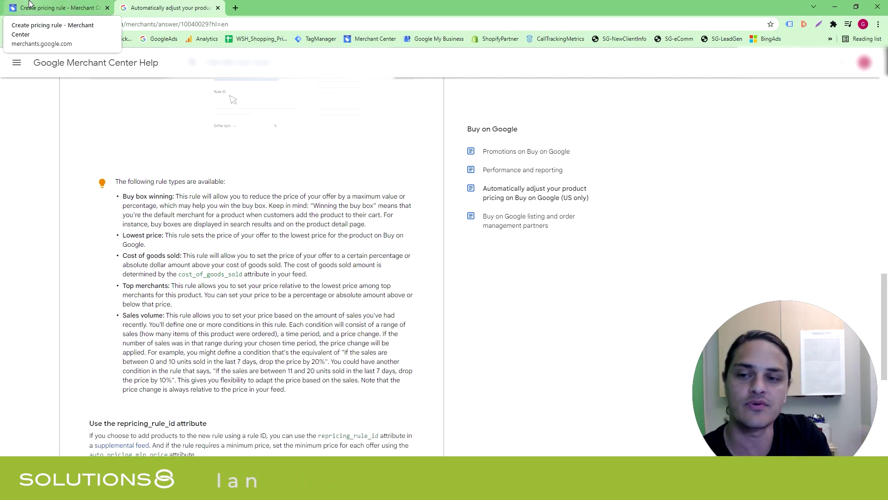
click(30, 4)
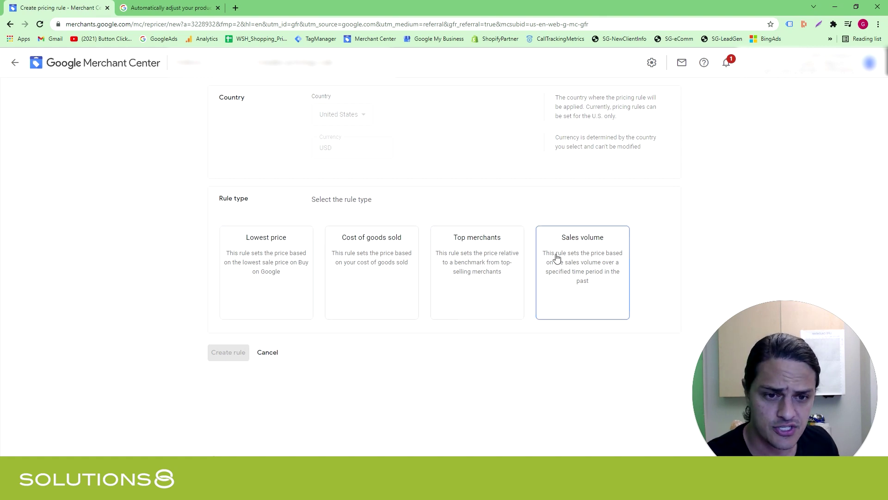
Choose Lowest price as the rule type and review the Rule title, Rule ID and Differ by % fields.
click(263, 283)
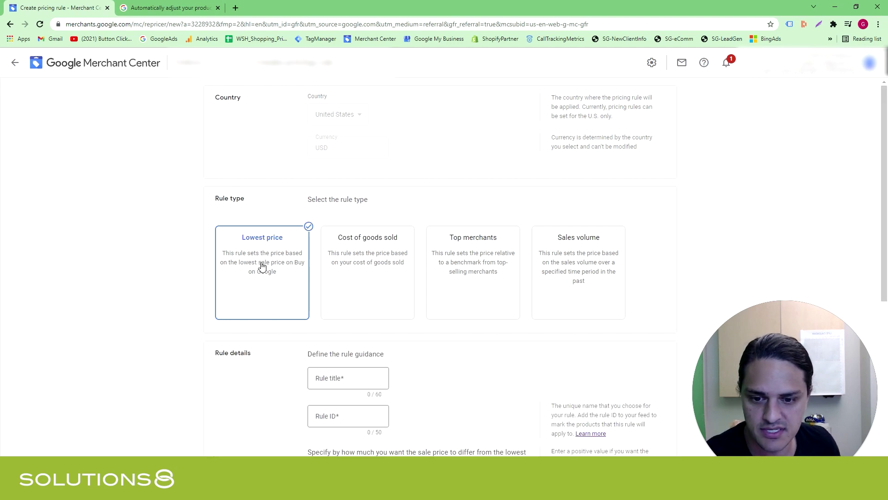
scroll(262, 267, down, 1)
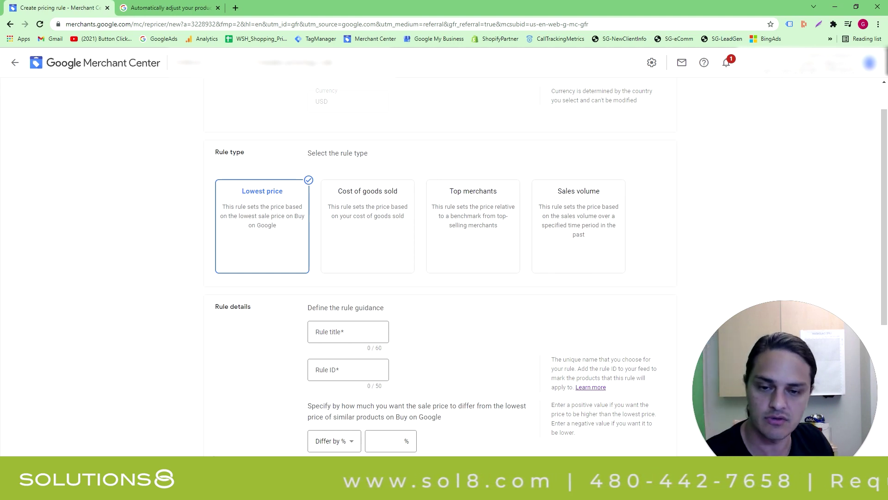
click(351, 331)
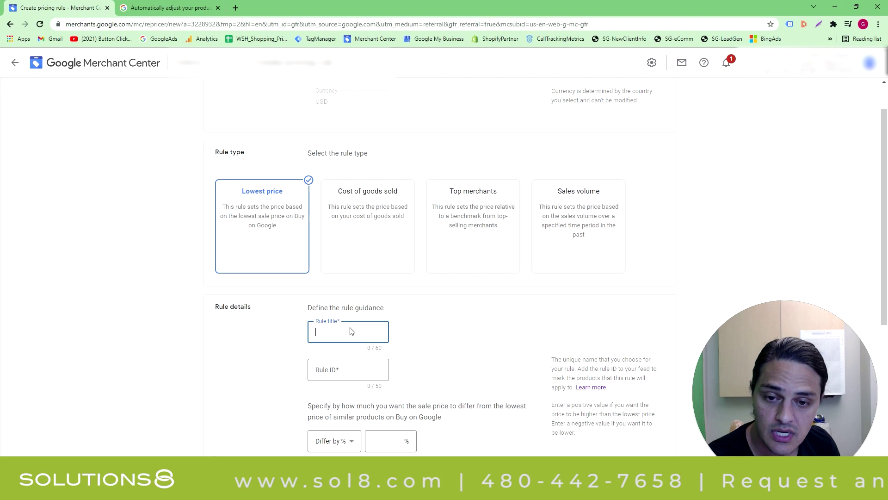
click(349, 370)
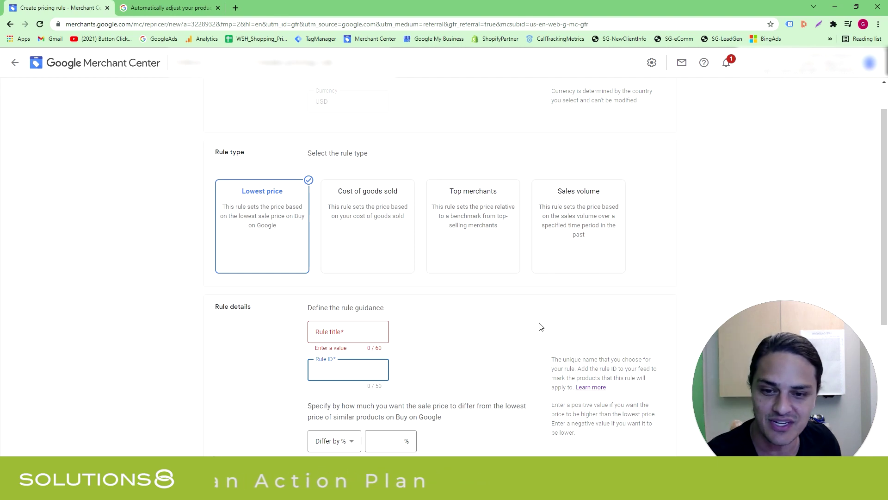
scroll(500, 320, down, 1)
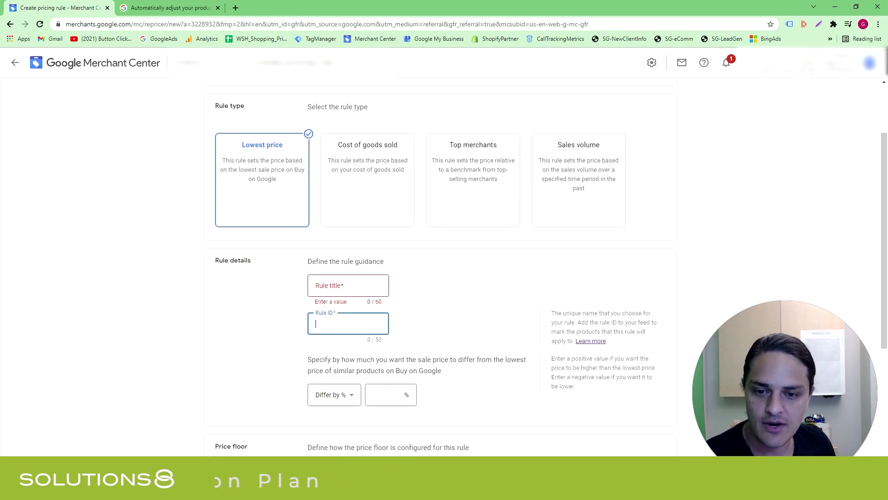
scroll(372, 328, down, 2)
click(349, 311)
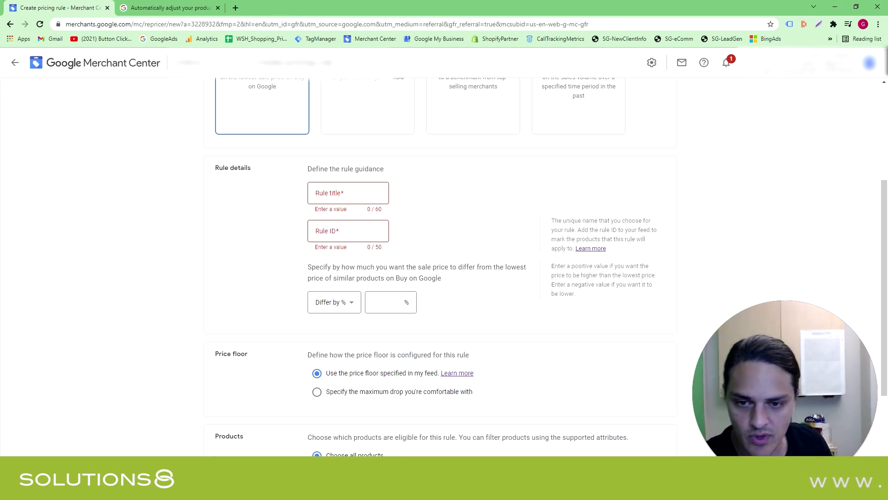
Try a custom maximum price drop, then revert to the price floor specified in the feed.
scroll(367, 258, down, 1)
scroll(367, 258, down, 1)
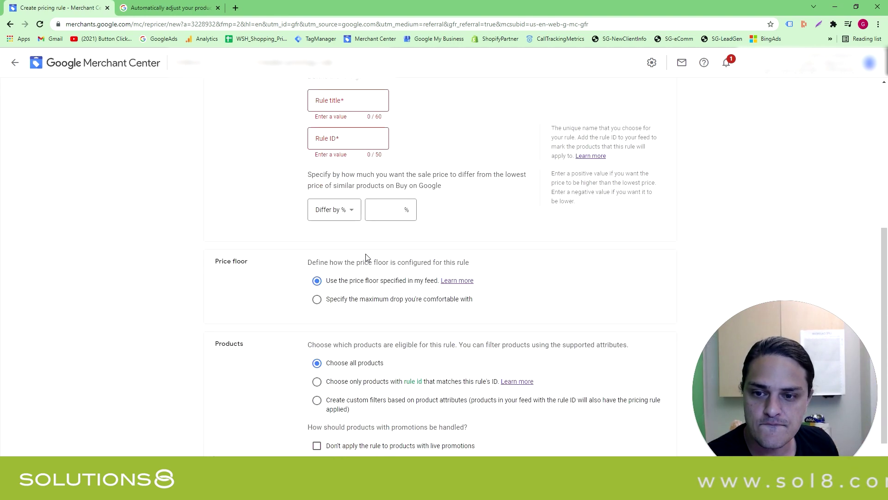
scroll(284, 274, down, 1)
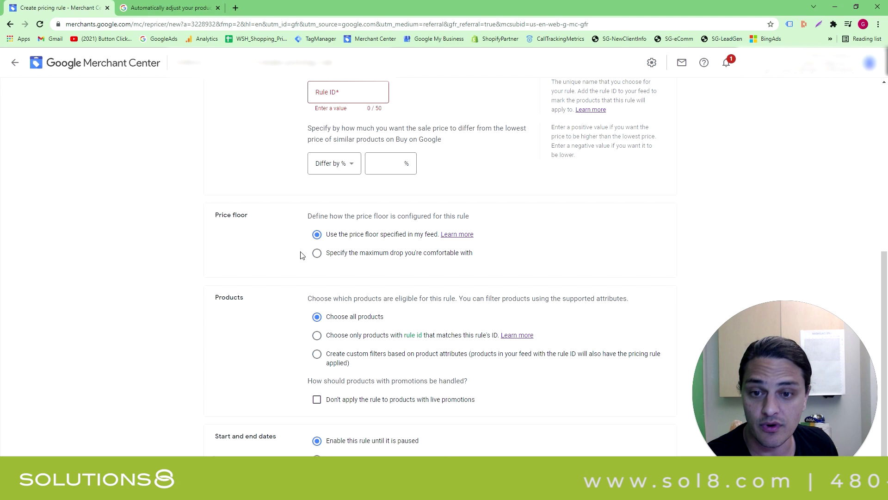
click(344, 254)
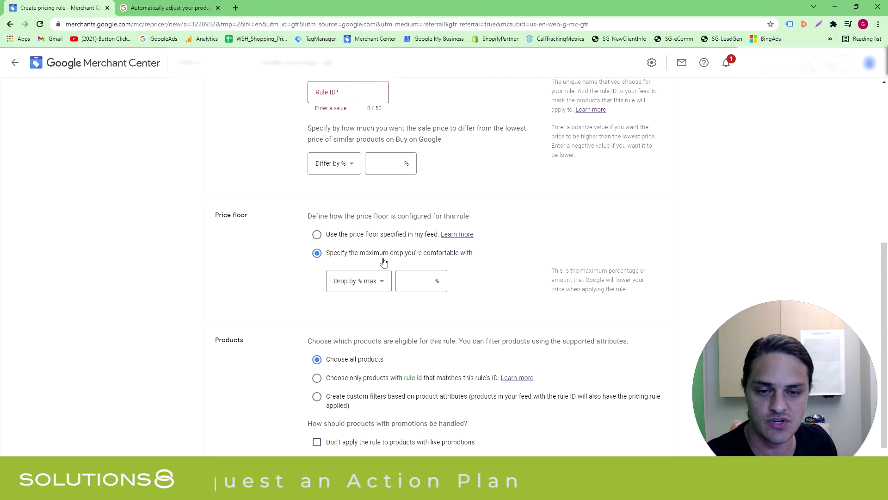
click(421, 240)
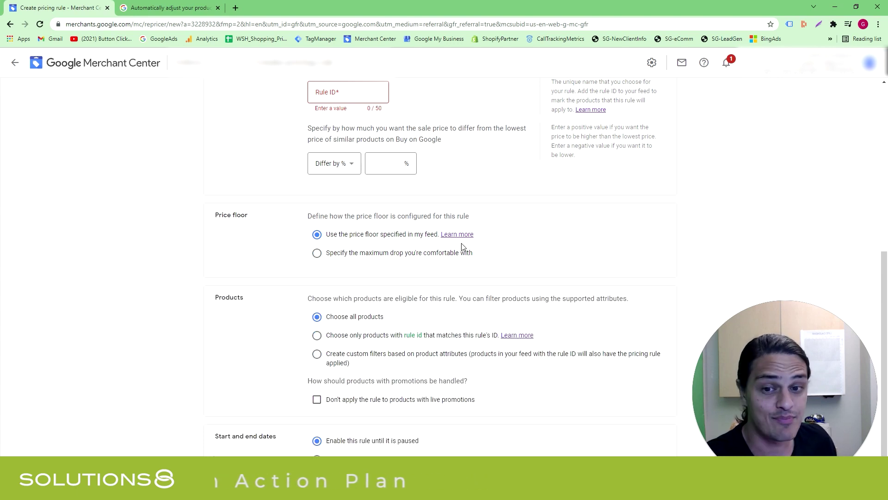
scroll(301, 227, down, 1)
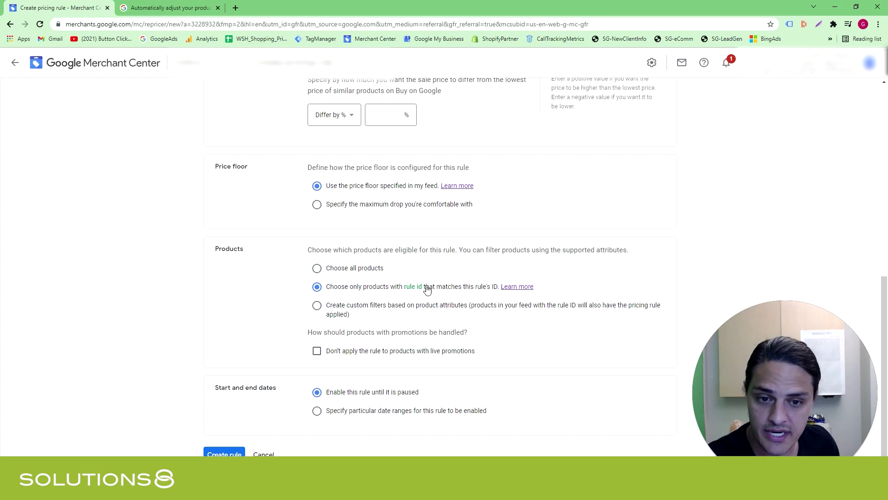
scroll(427, 289, up, 9)
scroll(427, 290, down, 9)
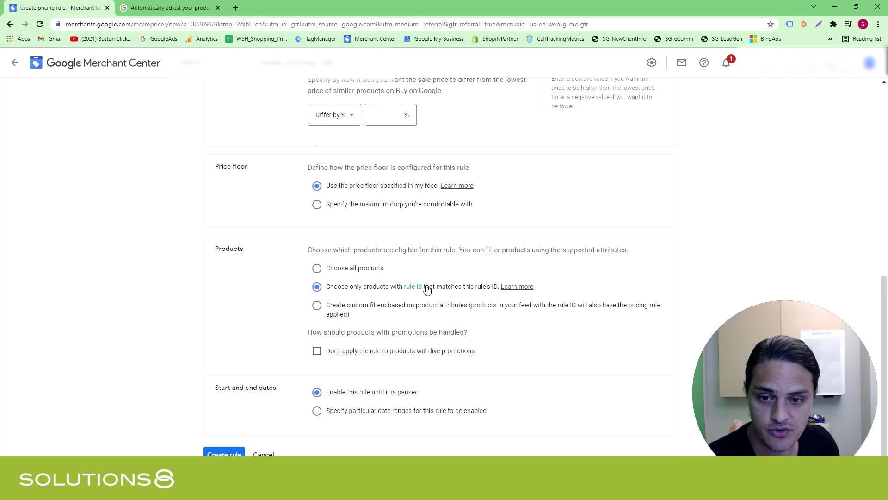
Drop the custom attribute filters and limit the rule to products with its rule id.
click(402, 312)
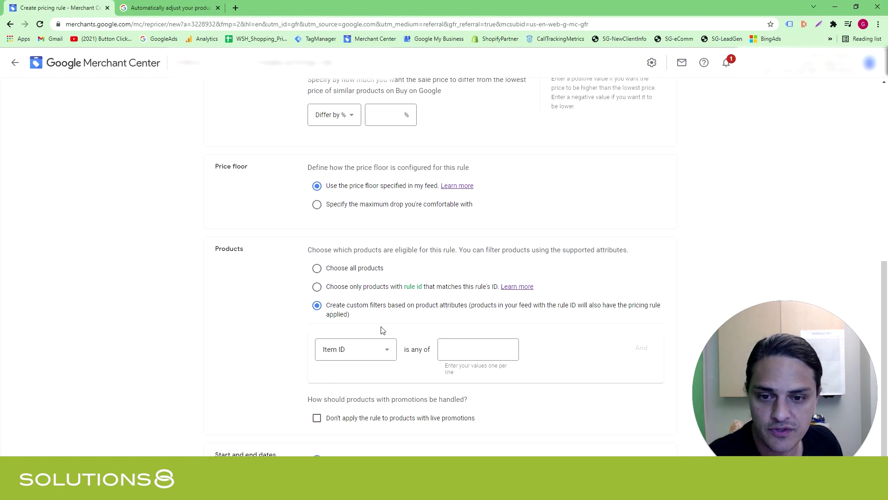
text(1)
click(642, 348)
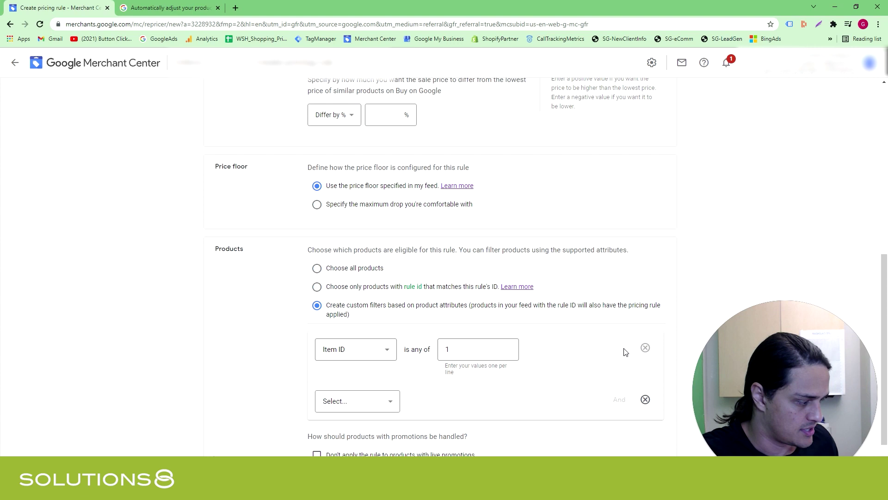
click(645, 401)
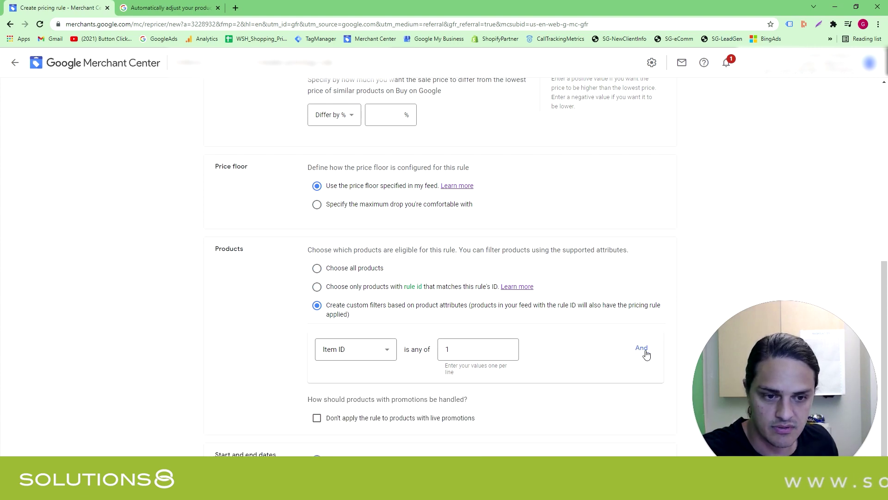
click(334, 288)
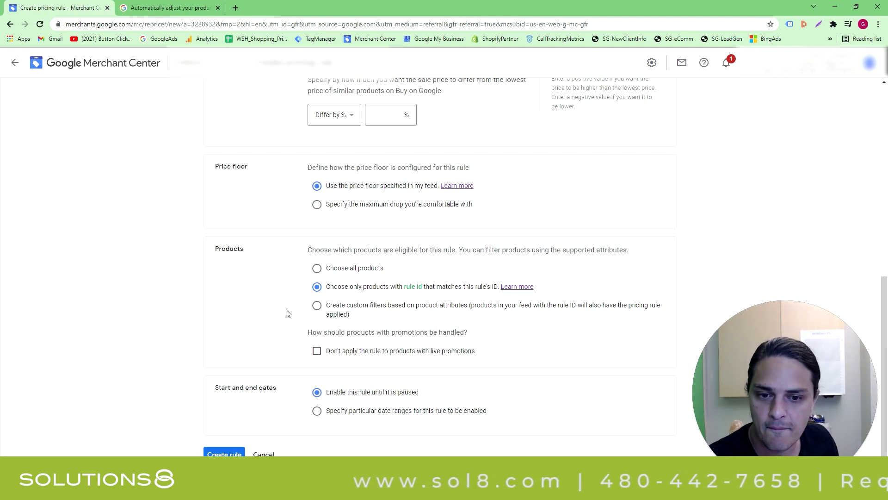
Exclude products with live promotions and keep the rule enabled until paused.
click(355, 357)
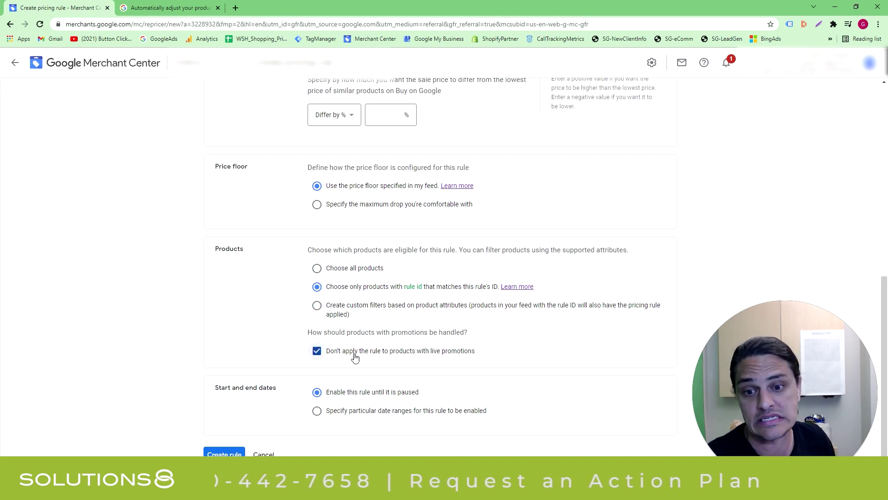
click(317, 411)
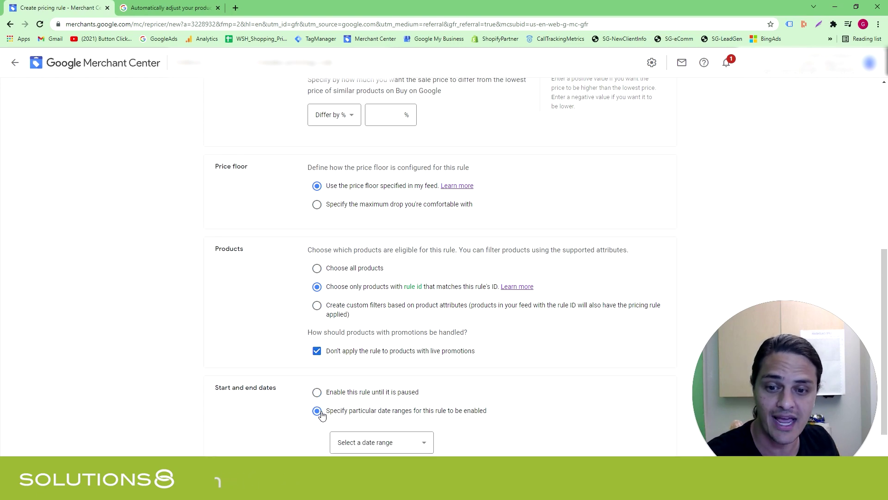
scroll(322, 412, down, 3)
scroll(317, 309, up, 1)
click(317, 309)
scroll(317, 310, up, 10)
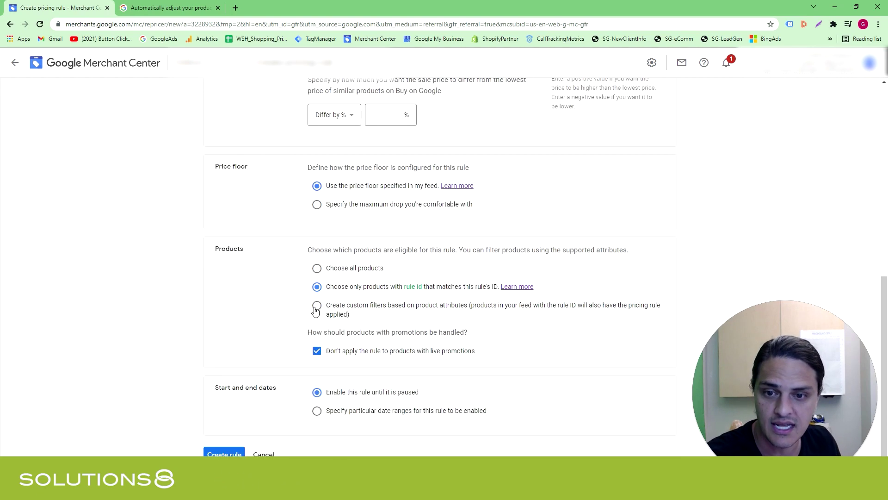
Switch the rule type to Cost of goods sold and review its fields.
click(364, 289)
scroll(283, 348, down, 8)
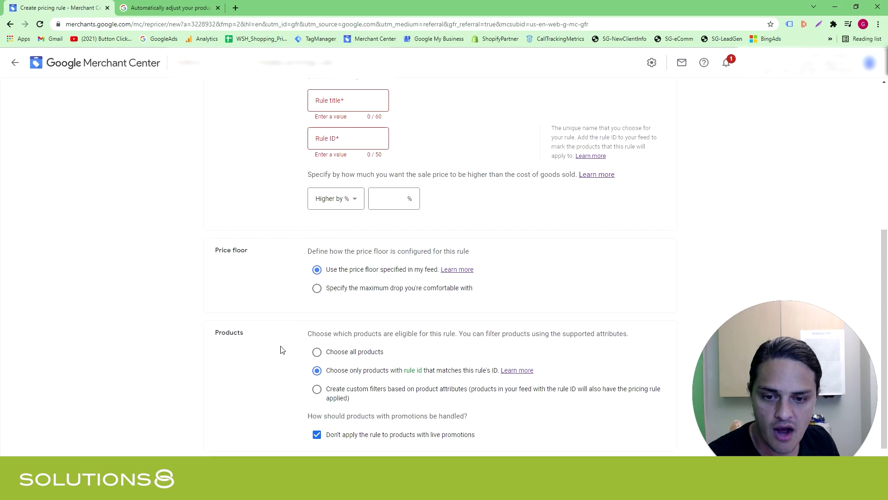
scroll(470, 230, up, 3)
scroll(343, 381, down, 3)
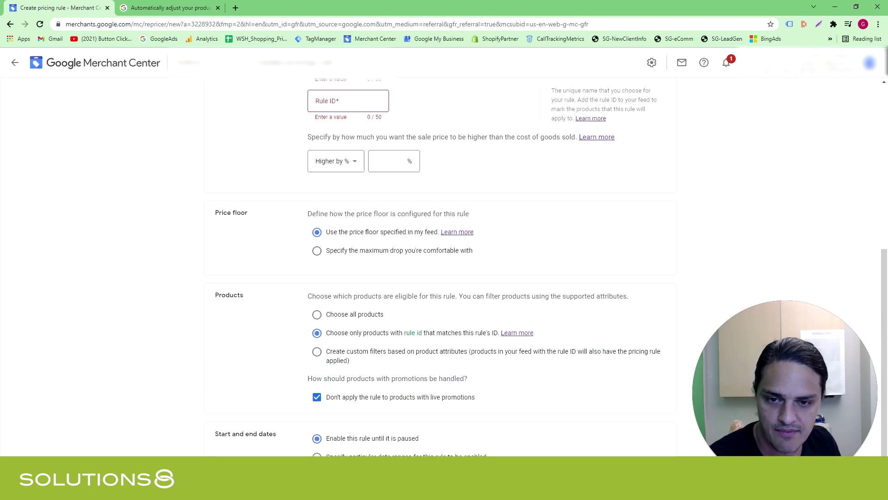
scroll(395, 287, up, 2)
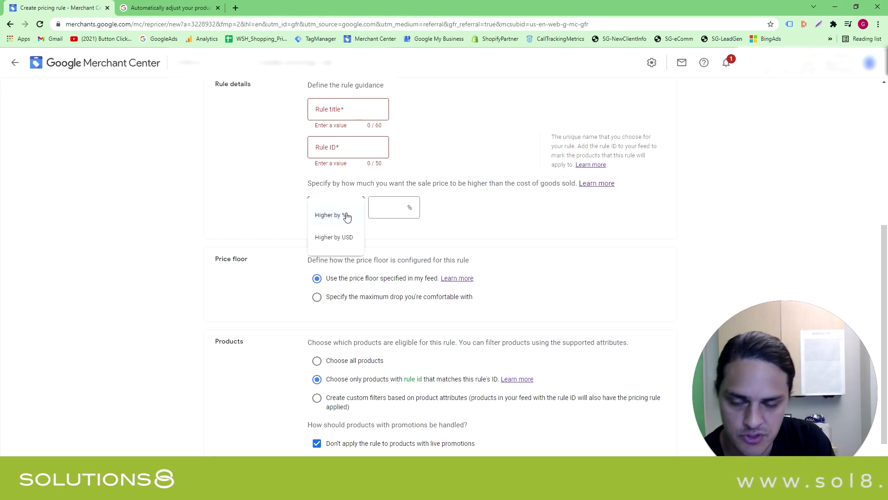
Switch to Top merchants and bring up the 'Automatically adjust your product pricing' help article.
scroll(452, 199, up, 3)
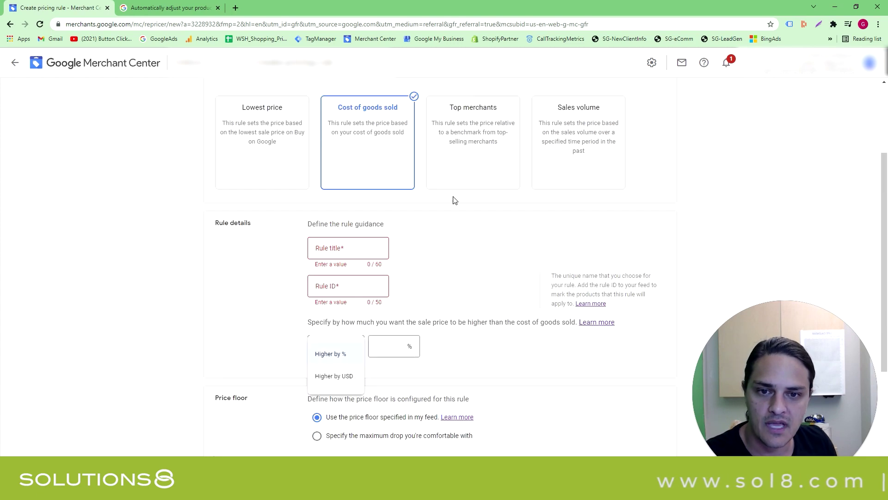
click(455, 158)
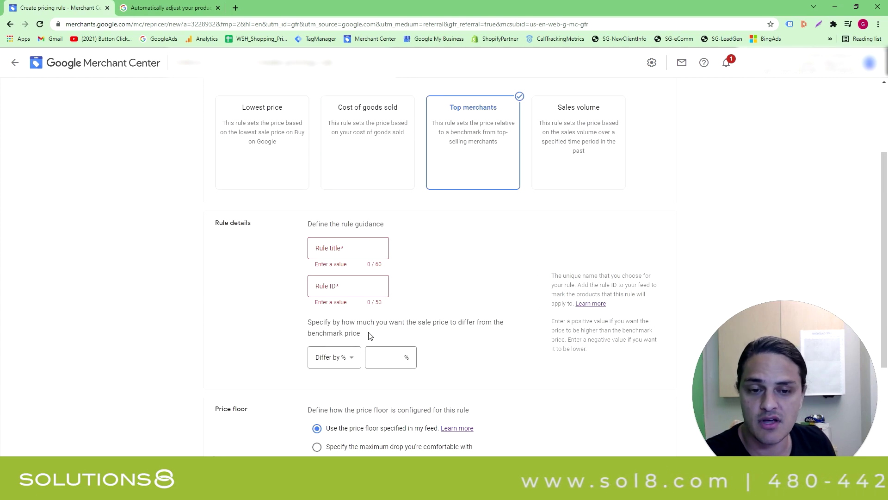
click(171, 8)
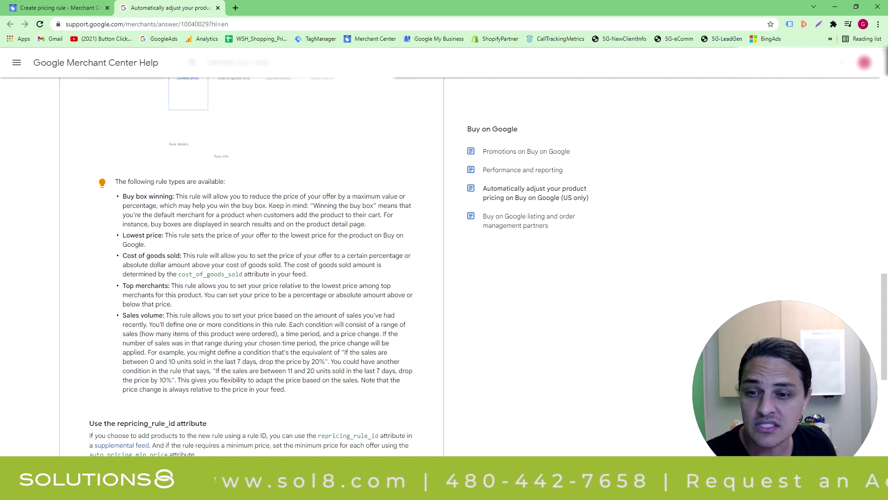
Back on the form, choose Sales volume with a products-sold range of 0 to 10.
click(56, 7)
click(578, 167)
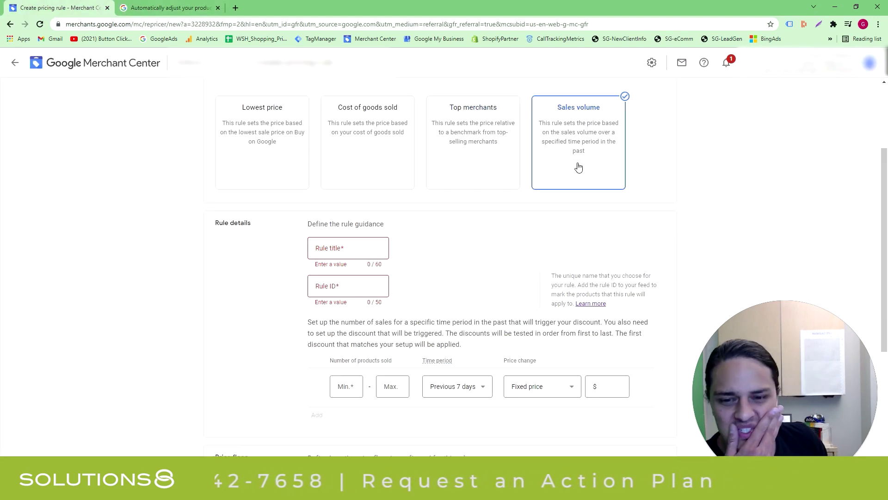
click(347, 387)
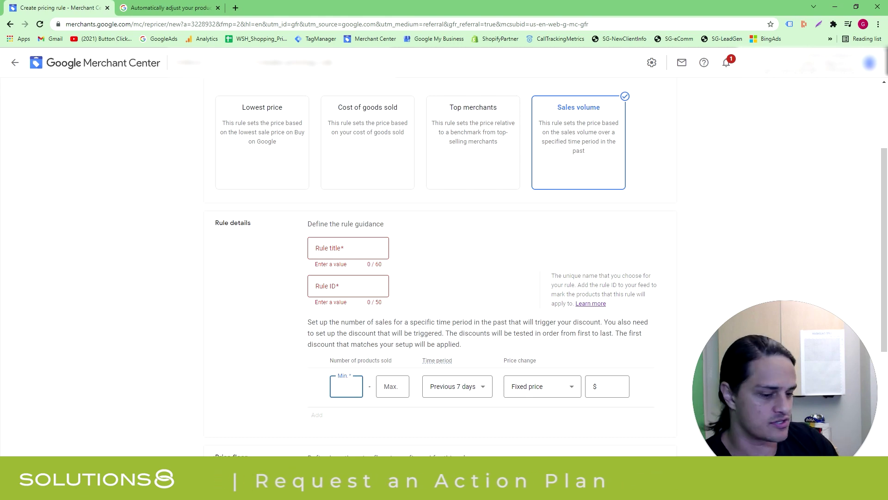
text(0)
key(Tab)
text(10)
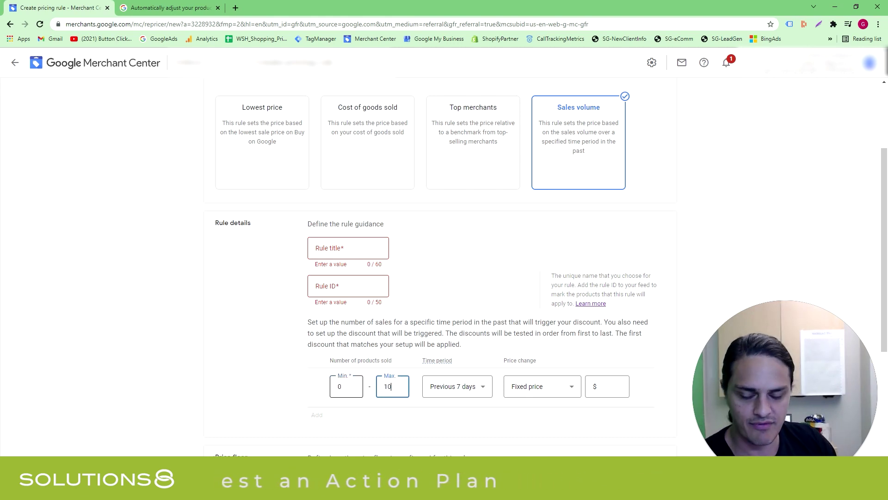
Set the price change to drop the price by 10%.
click(535, 386)
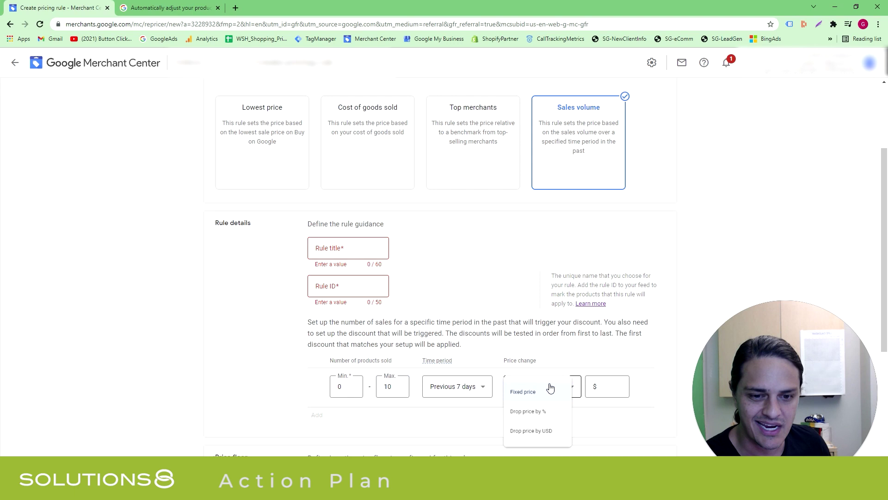
click(545, 422)
click(616, 386)
text(10)
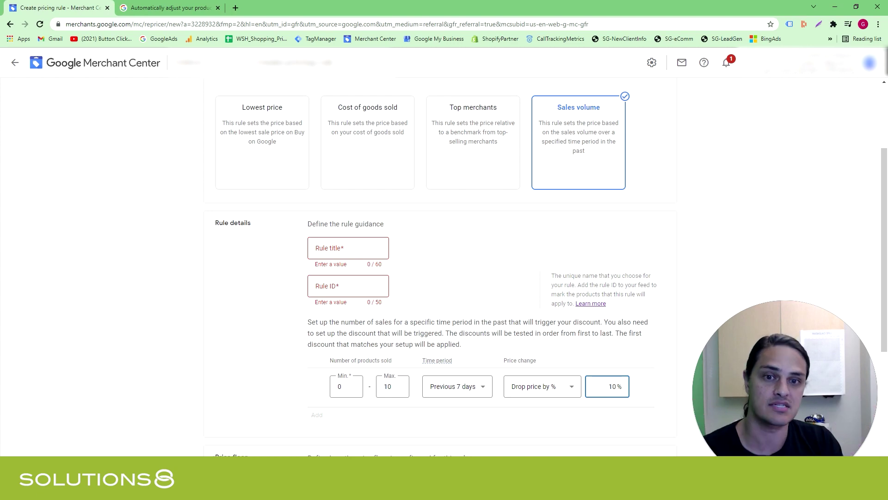
scroll(584, 381, down, 6)
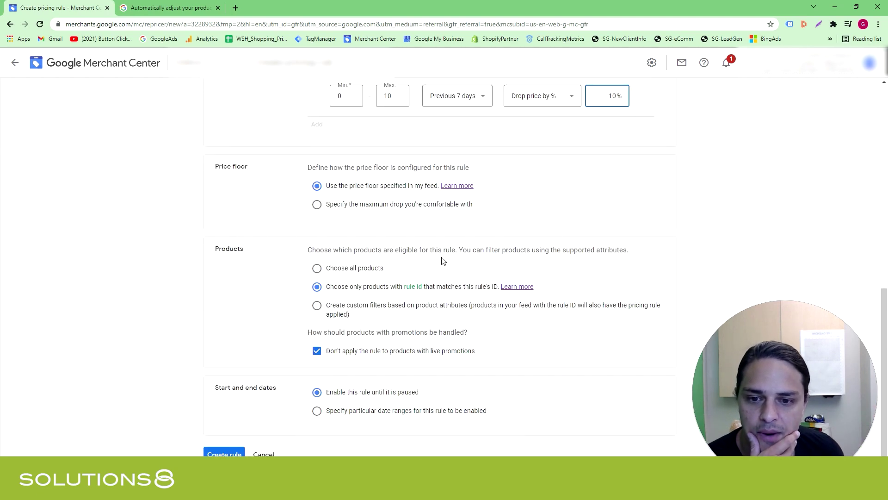
scroll(366, 401, up, 8)
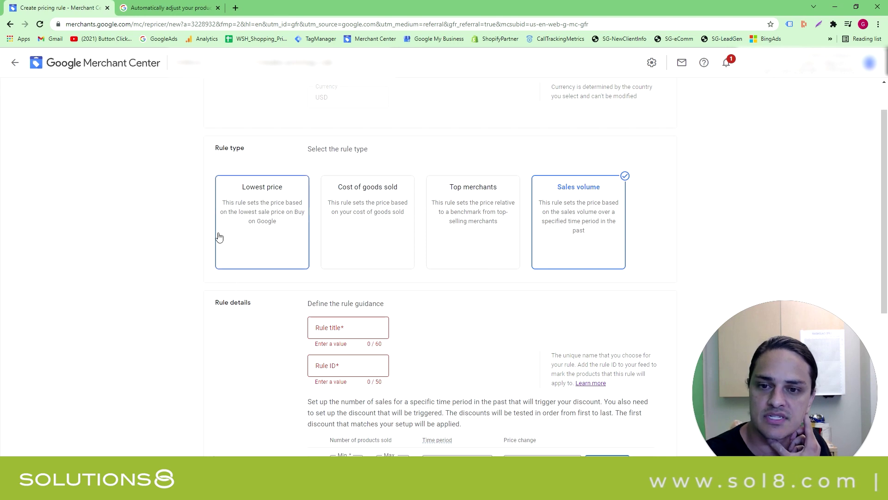
scroll(185, 185, up, 1)
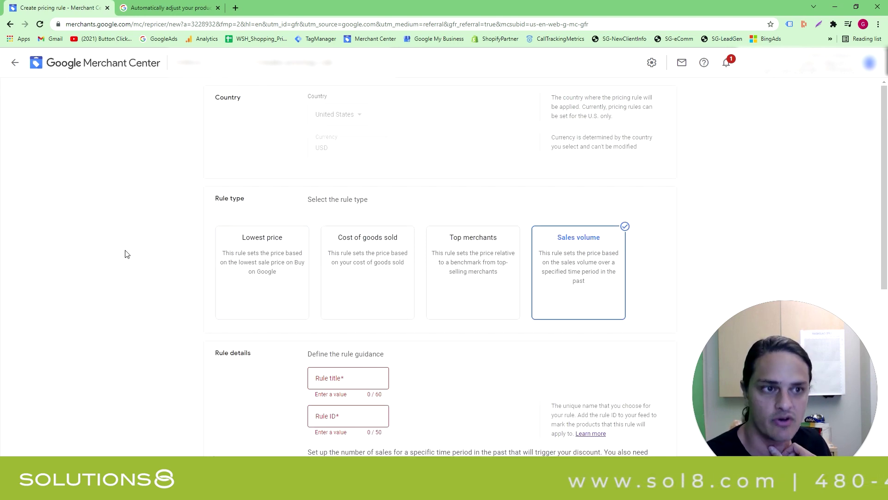